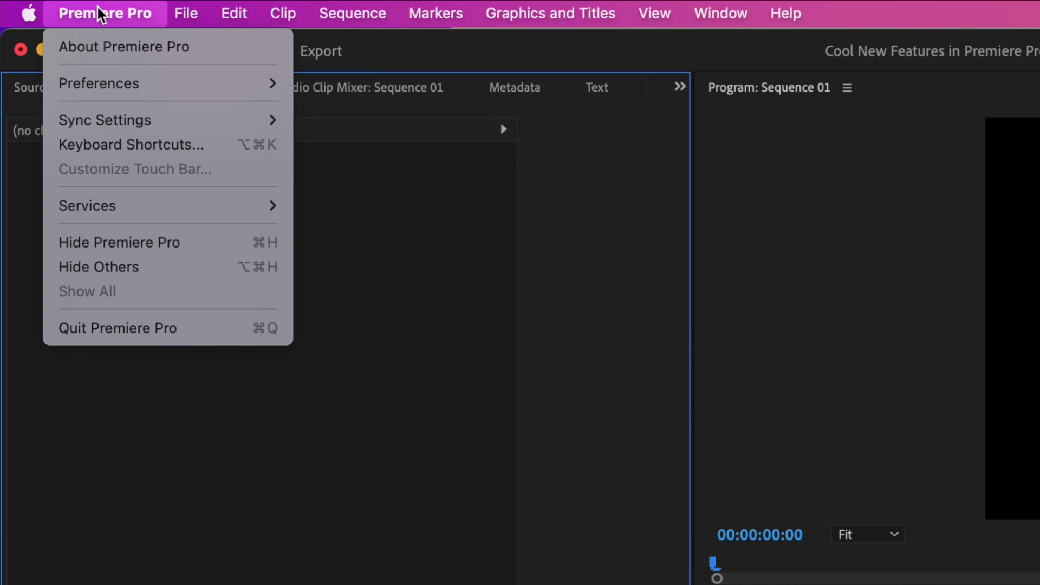
Step: Show the About Premiere Pro window confirming version 23.0.0 (Build 63)
{"action": "left_click", "coordinate": [110, 43]}
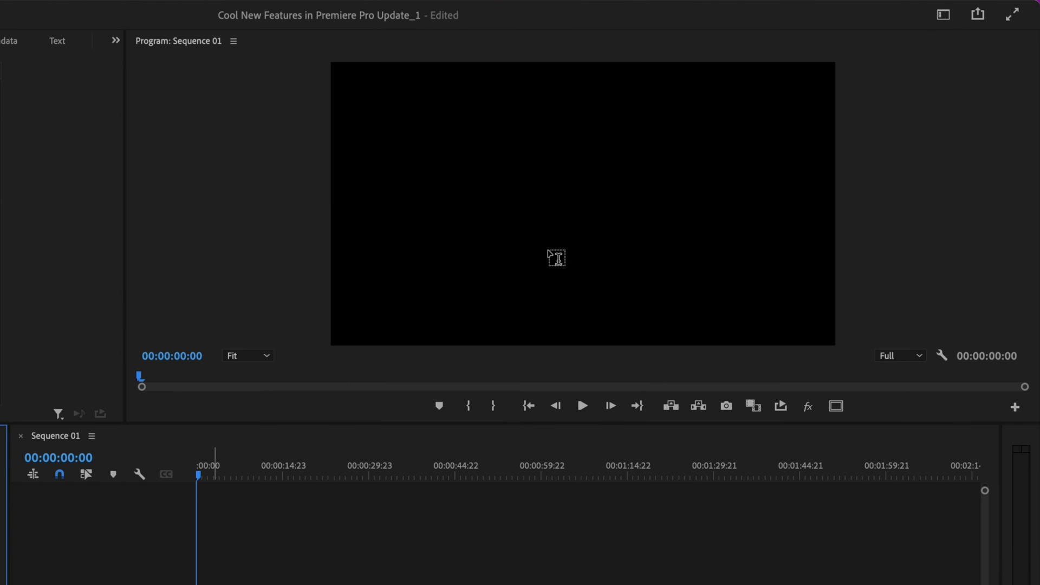
Step: Type a TEXT title on the Program monitor and show the Essential Graphics panel
{"action": "left_click", "coordinate": [507, 202]}
{"action": "type", "text": "TEXT"}
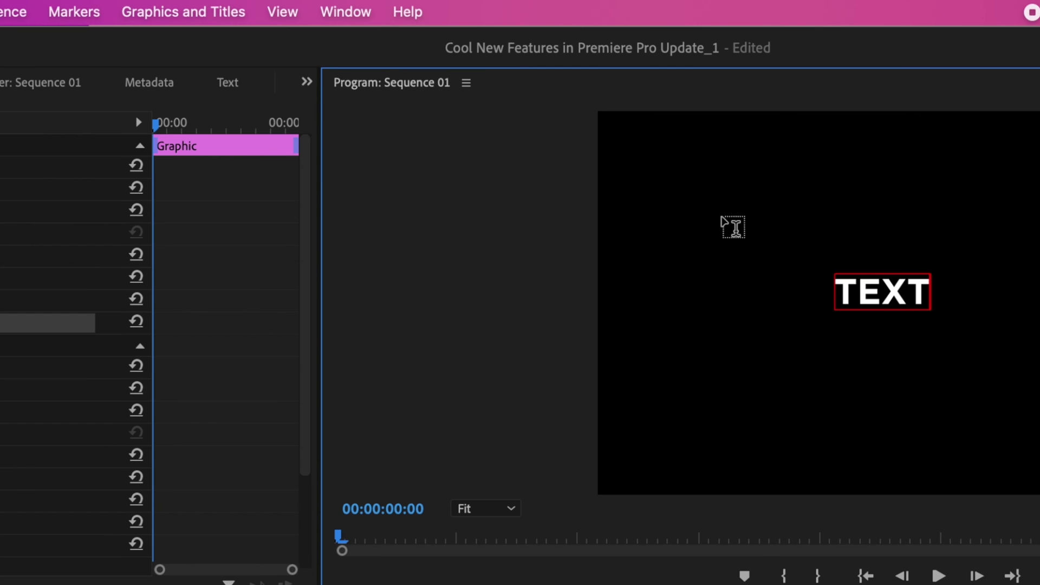
{"action": "left_click", "coordinate": [334, 11]}
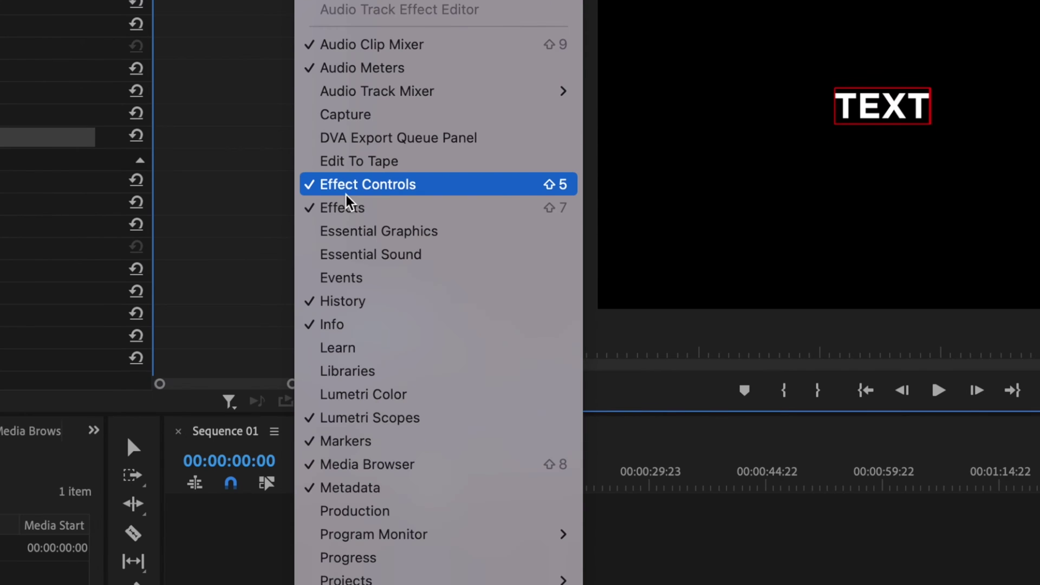
{"action": "left_click", "coordinate": [352, 416]}
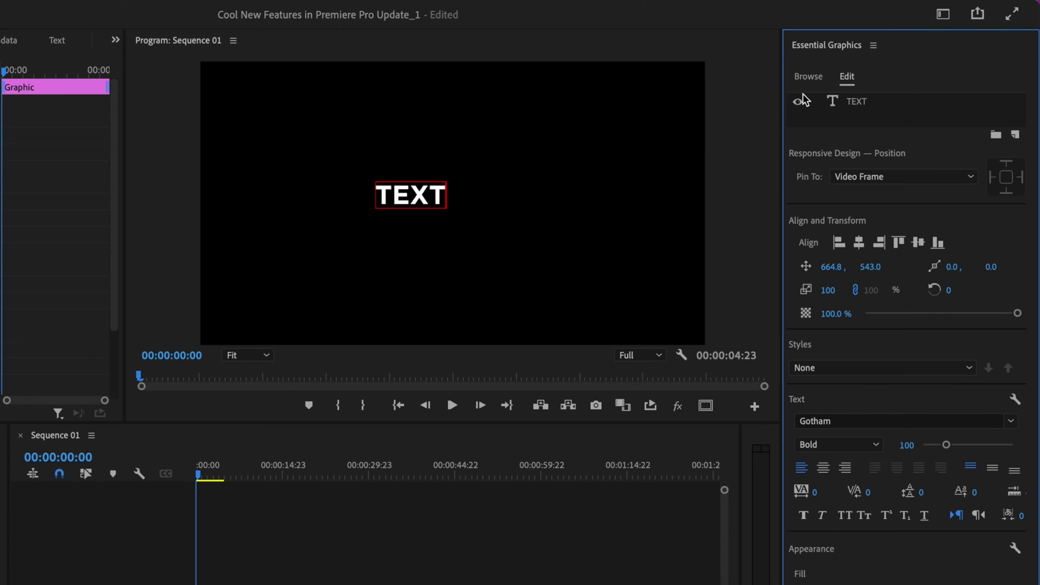
Step: Raise the TEXT layer's font size to 328 and centre it horizontally and vertically
{"action": "left_click", "coordinate": [856, 102]}
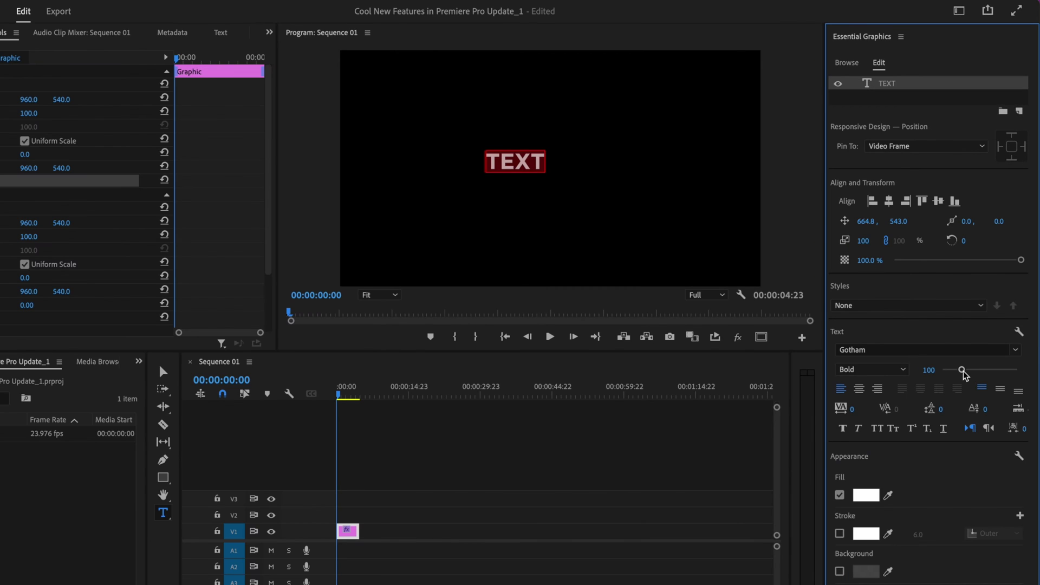
{"action": "left_click_drag", "start_coordinate": [964, 371], "coordinate": [1005, 372]}
{"action": "left_click", "coordinate": [889, 201]}
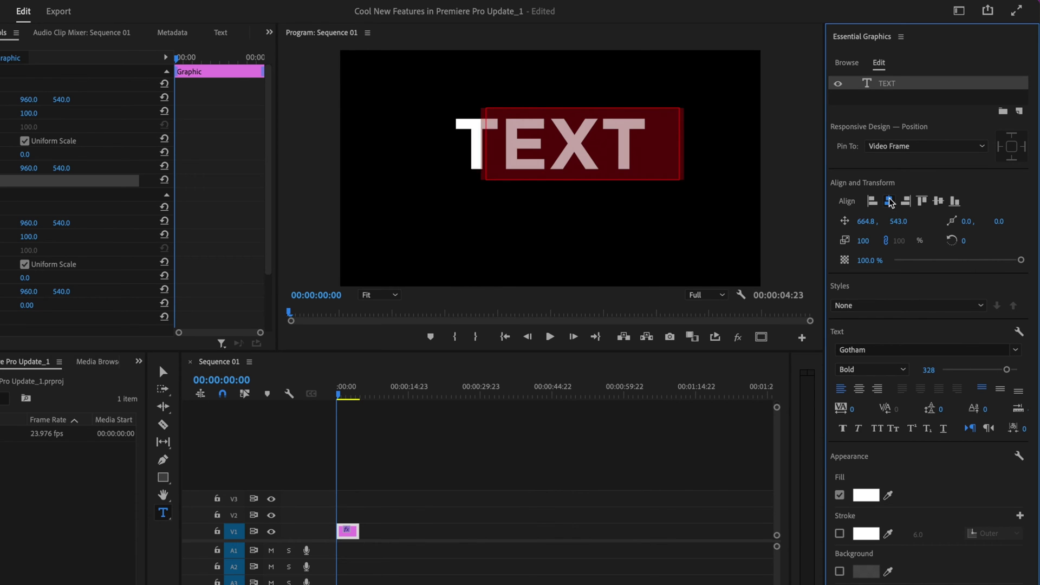
{"action": "left_click", "coordinate": [937, 201]}
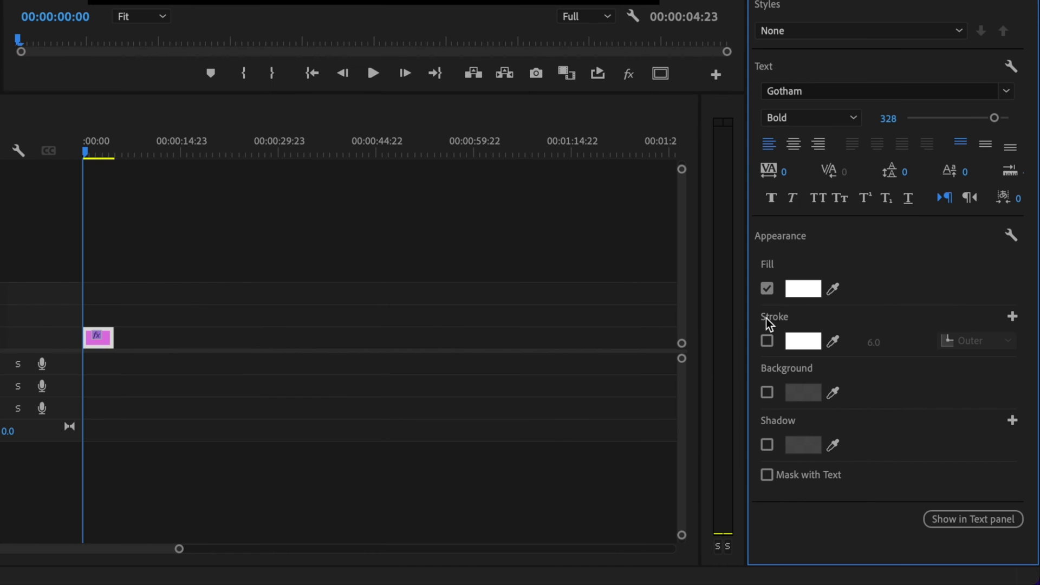
Step: Turn on a stroke for TEXT coloured with a red-to-orange linear gradient
{"action": "left_click", "coordinate": [767, 342]}
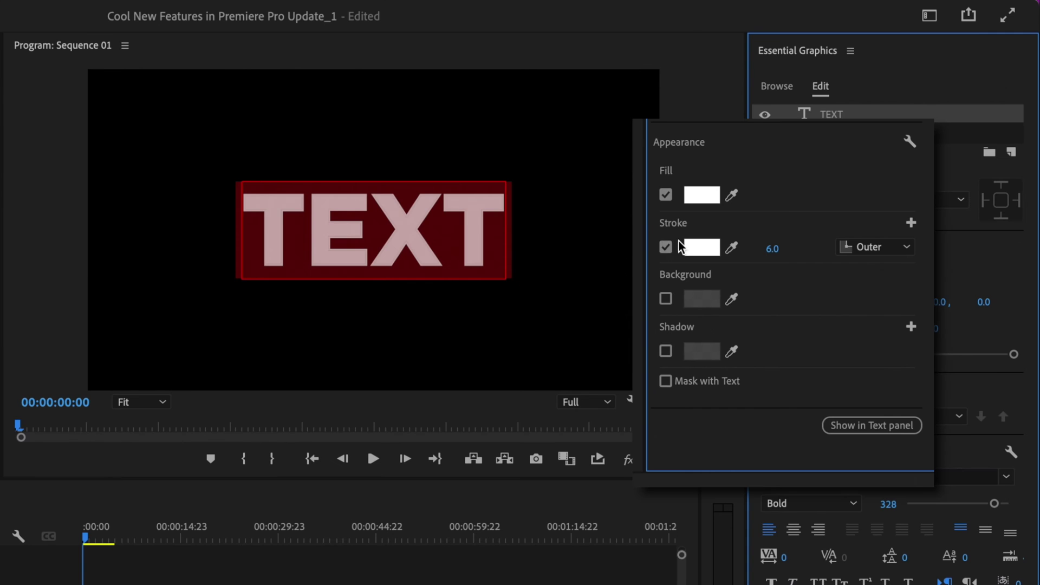
{"action": "left_click", "coordinate": [883, 250]}
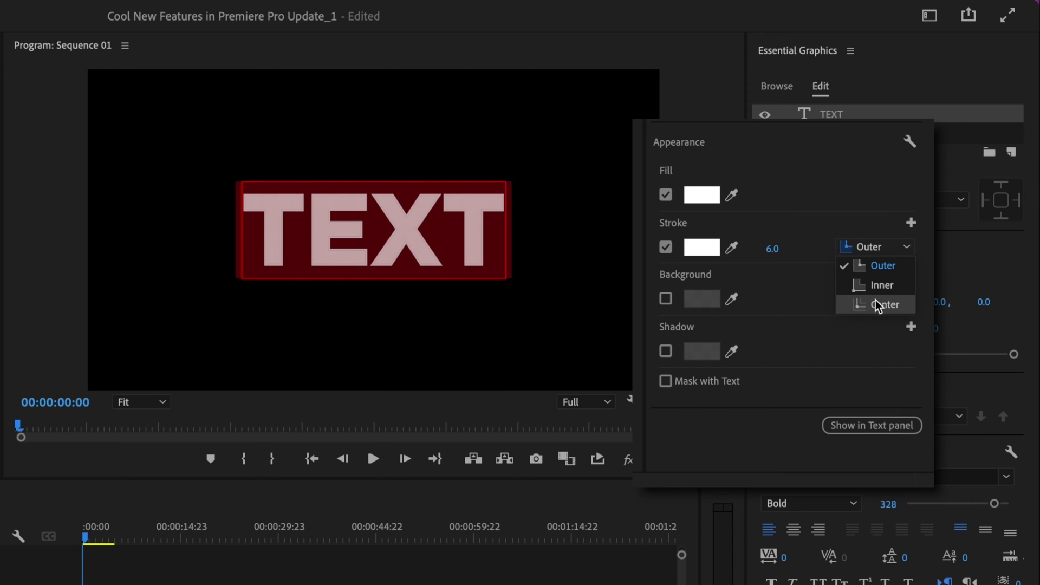
{"action": "left_click", "coordinate": [704, 248]}
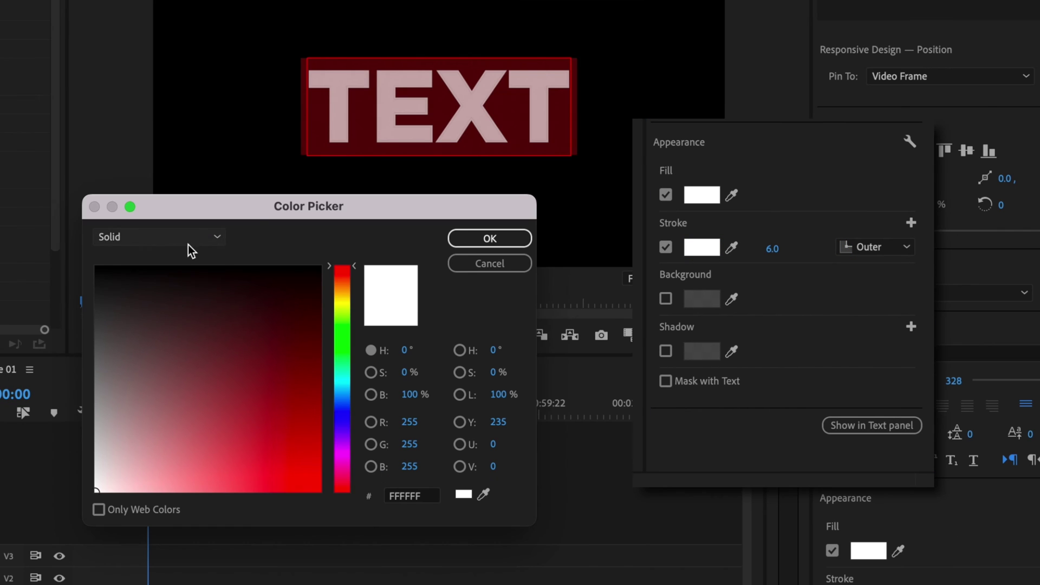
{"action": "left_click", "coordinate": [193, 238]}
{"action": "left_click", "coordinate": [183, 274]}
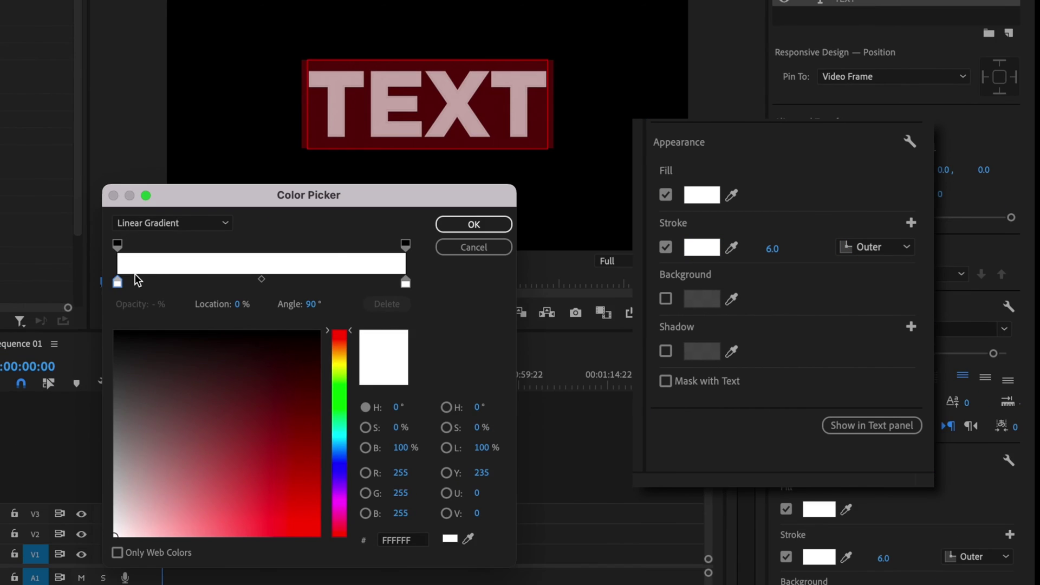
{"action": "left_click", "coordinate": [283, 457]}
{"action": "left_click", "coordinate": [405, 282]}
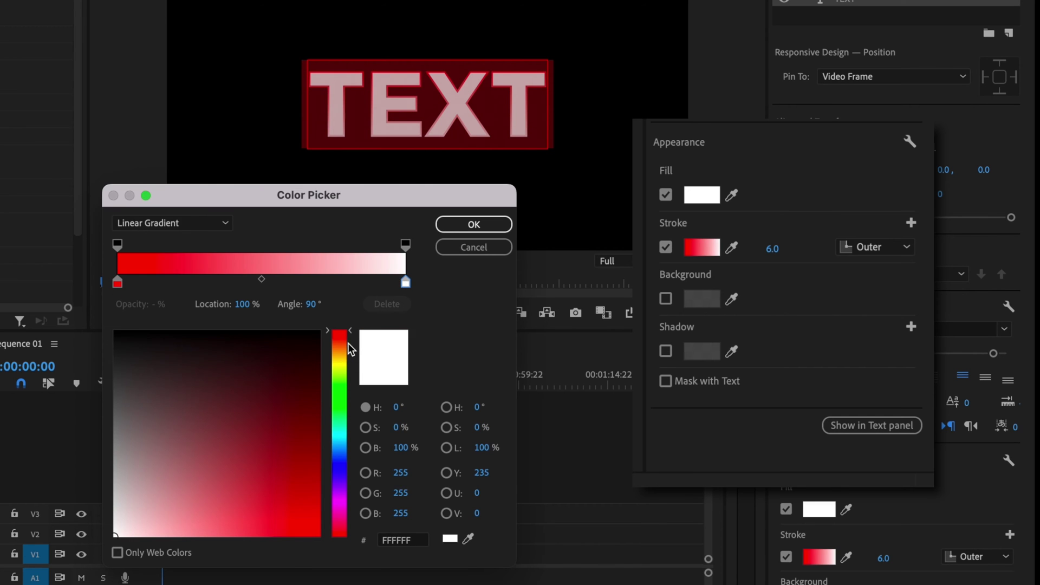
{"action": "left_click", "coordinate": [339, 344]}
{"action": "left_click", "coordinate": [318, 331]}
{"action": "left_click", "coordinate": [474, 224]}
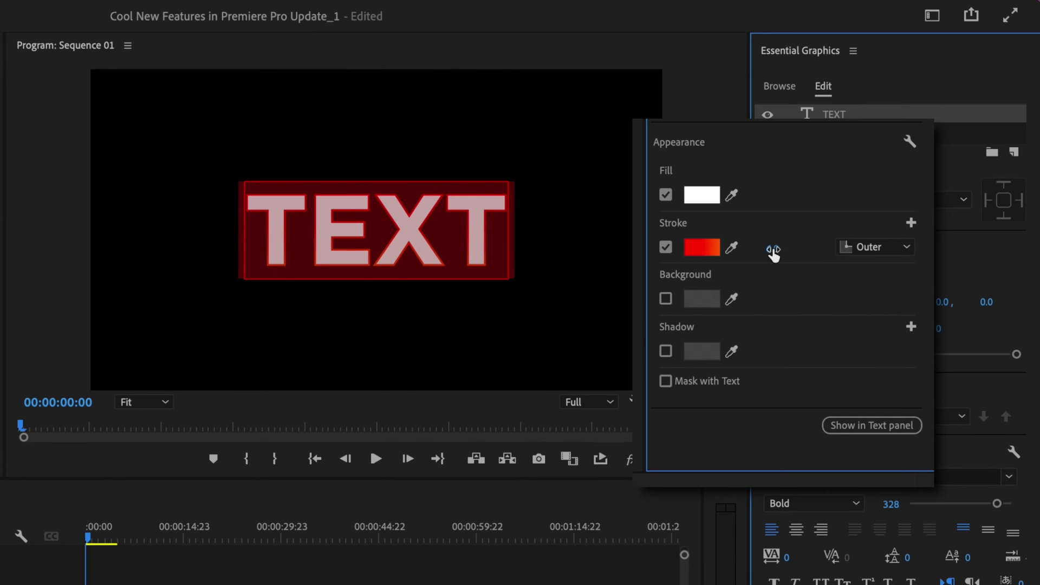
Step: Set the stroke width to 17.0 on Outer and add a second stroke
{"action": "left_click_drag", "start_coordinate": [773, 253], "coordinate": [783, 253]}
{"action": "left_click", "coordinate": [883, 247]}
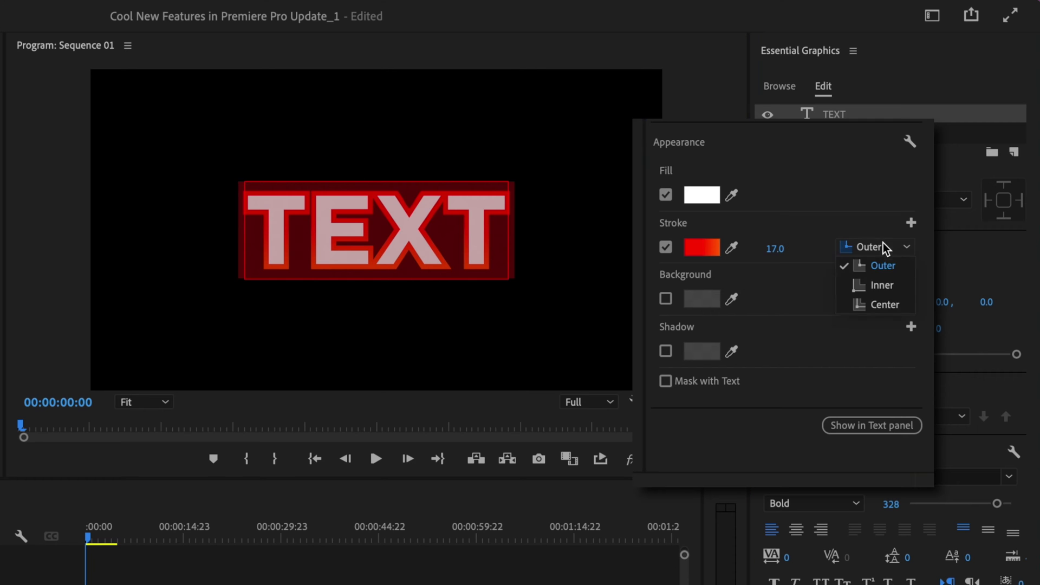
{"action": "left_click", "coordinate": [884, 284]}
{"action": "left_click", "coordinate": [881, 250]}
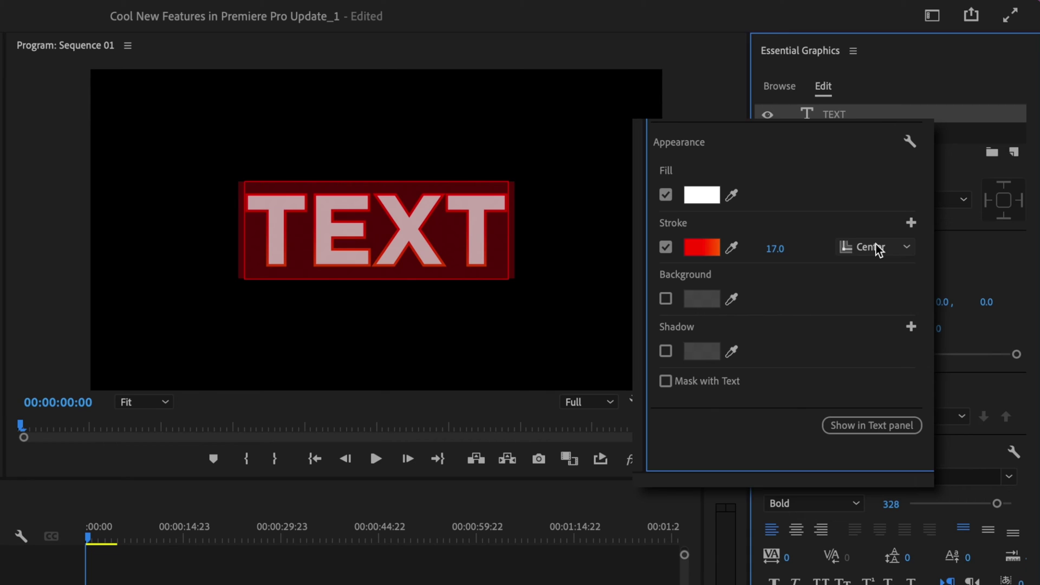
{"action": "left_click", "coordinate": [877, 249]}
{"action": "left_click", "coordinate": [880, 269]}
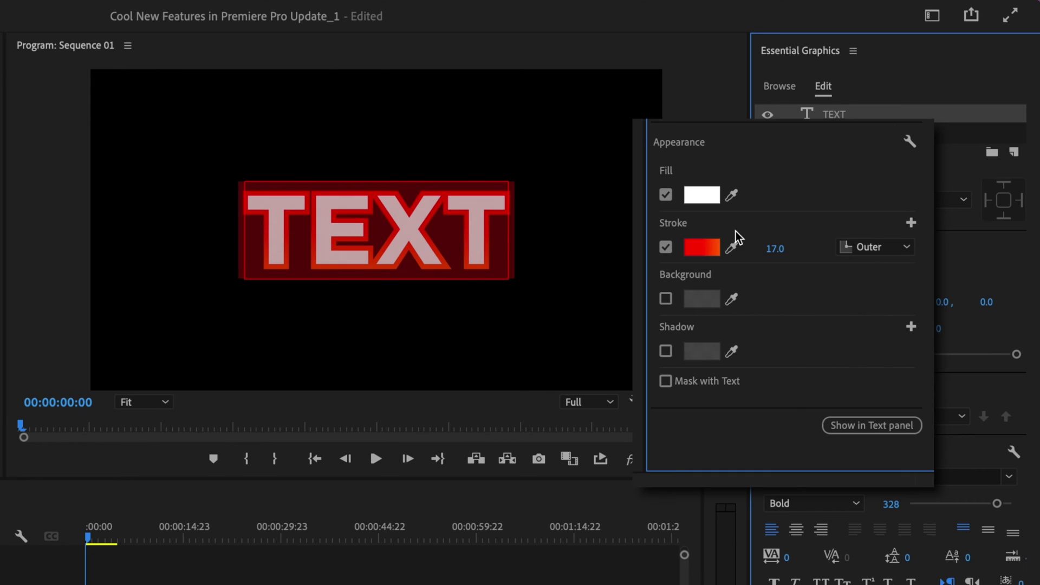
{"action": "left_click", "coordinate": [912, 223]}
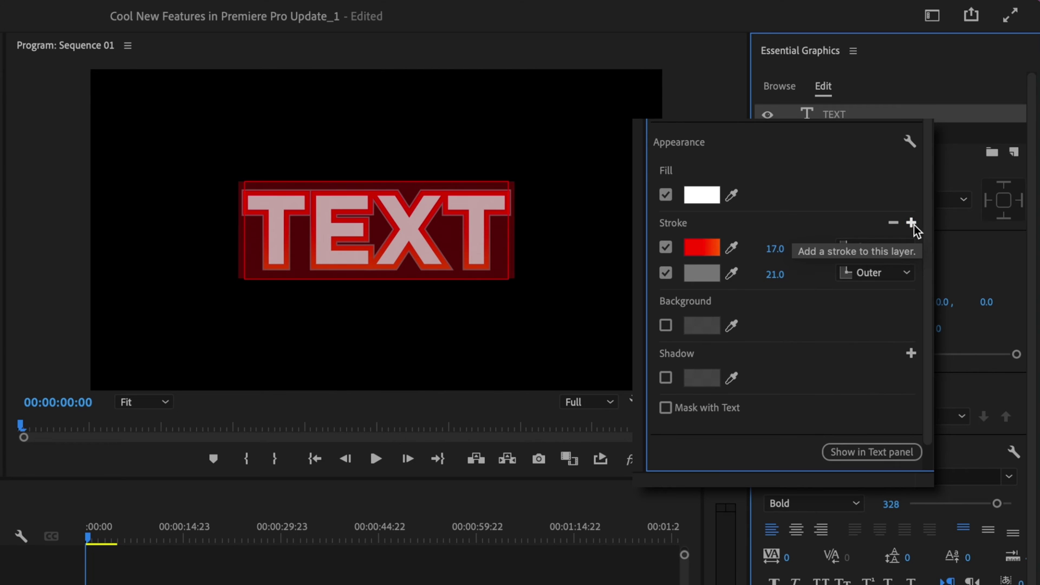
Step: Colour the second stroke with a green-to-yellow linear gradient and widen it to 34.0
{"action": "left_click", "coordinate": [702, 273]}
{"action": "left_click", "coordinate": [219, 211]}
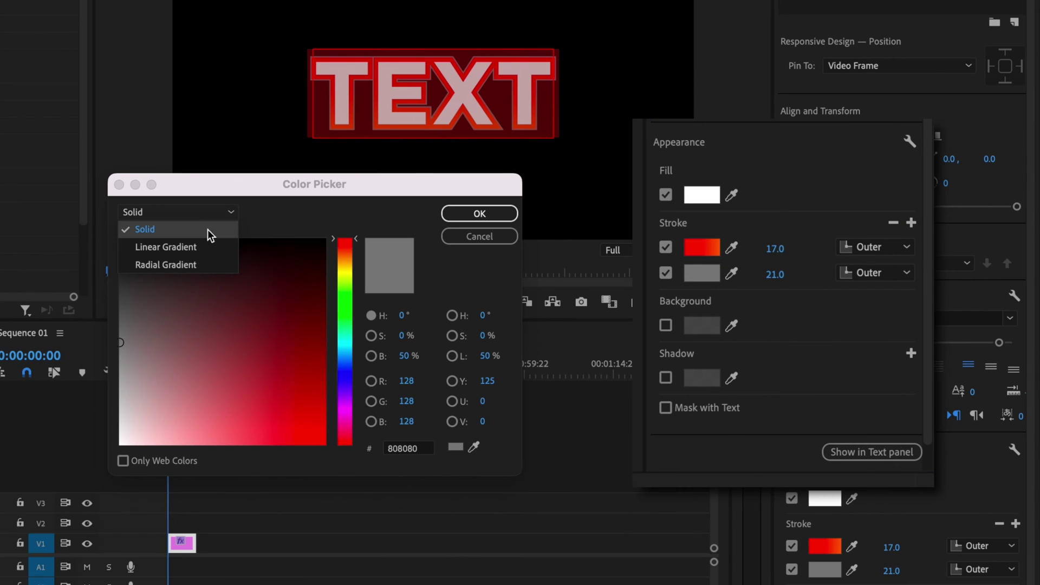
{"action": "left_click", "coordinate": [204, 247]}
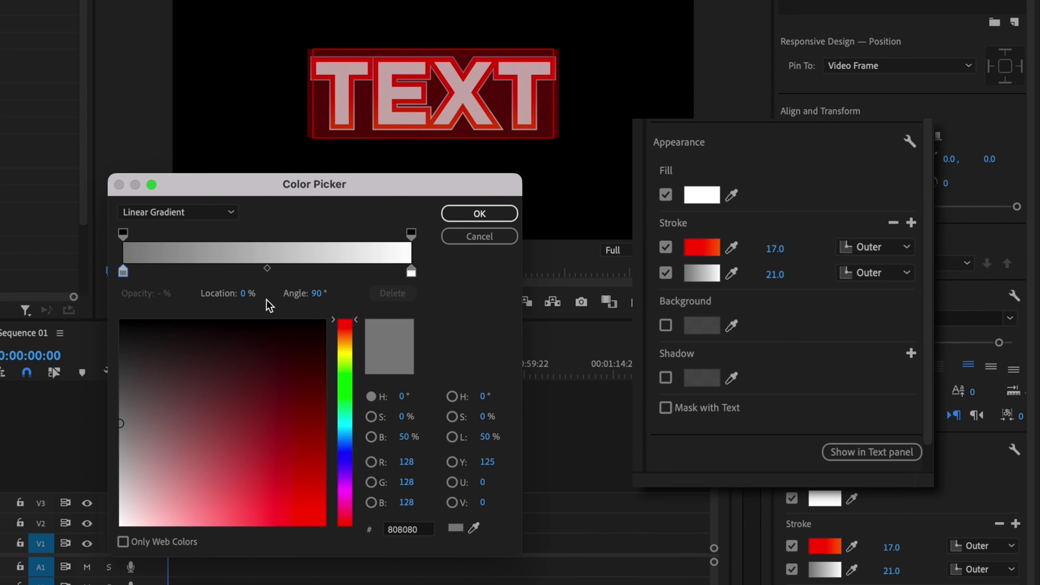
{"action": "left_click", "coordinate": [344, 371]}
{"action": "left_click", "coordinate": [412, 271]}
{"action": "left_click", "coordinate": [324, 525]}
{"action": "left_click", "coordinate": [350, 490]}
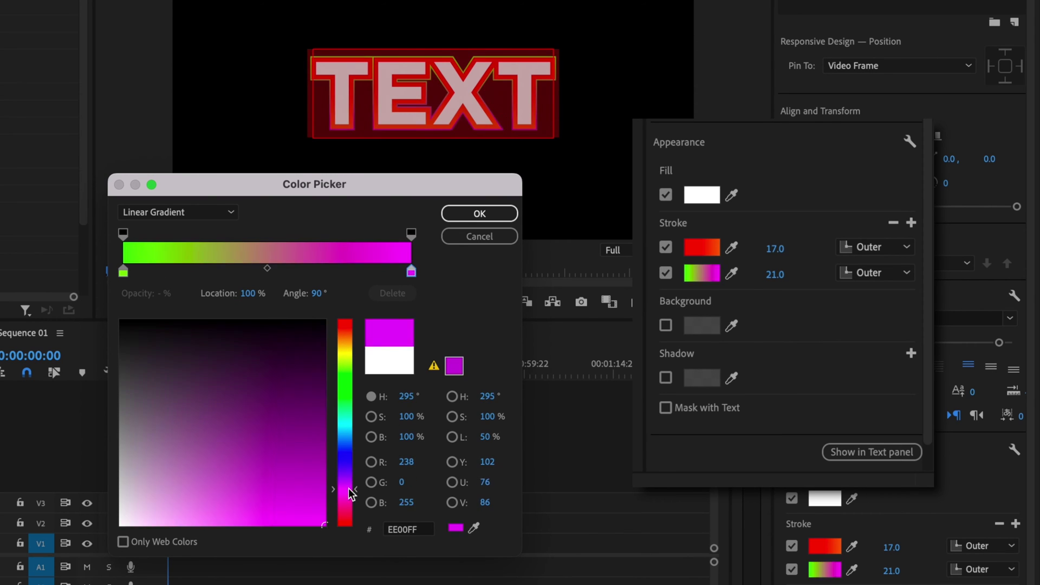
{"action": "left_click", "coordinate": [345, 353]}
{"action": "left_click", "coordinate": [495, 214]}
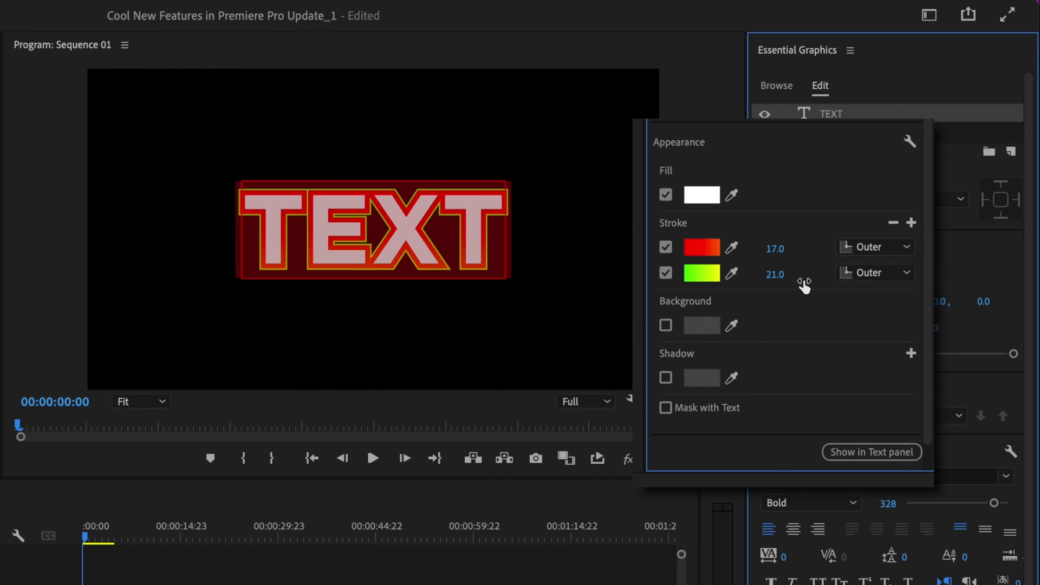
{"action": "left_click_drag", "start_coordinate": [803, 286], "coordinate": [828, 286]}
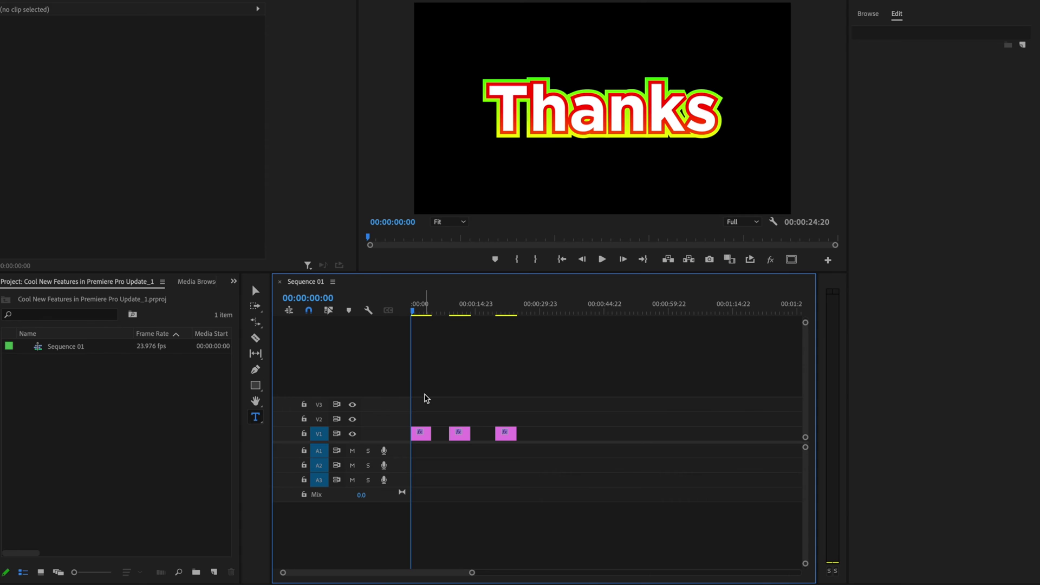
Step: Set the three Thanks title clips to Gotham Light with a red (FF0101) fill
{"action": "left_click_drag", "start_coordinate": [418, 390], "coordinate": [514, 446]}
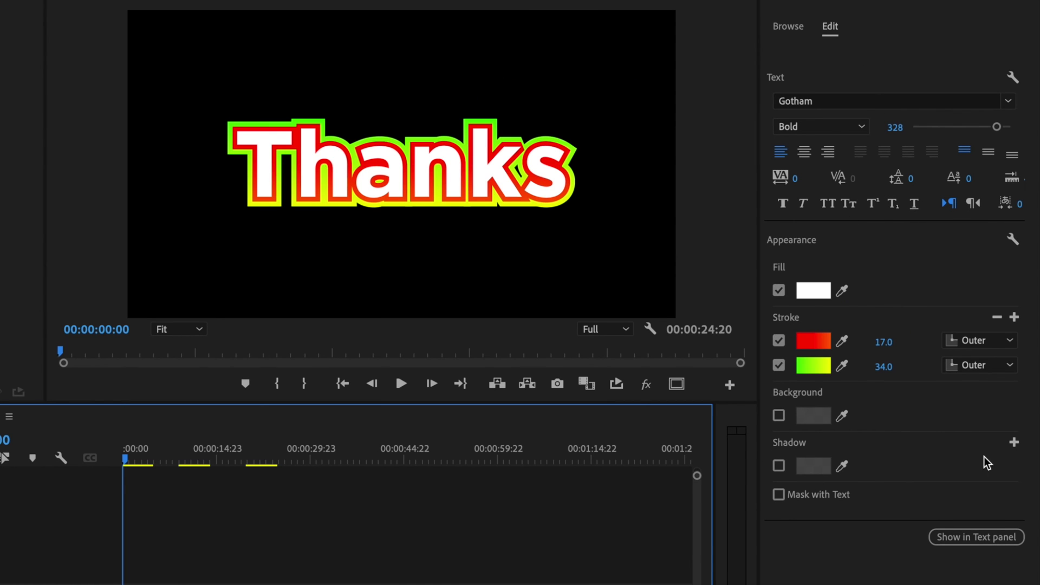
{"action": "left_click", "coordinate": [1008, 101]}
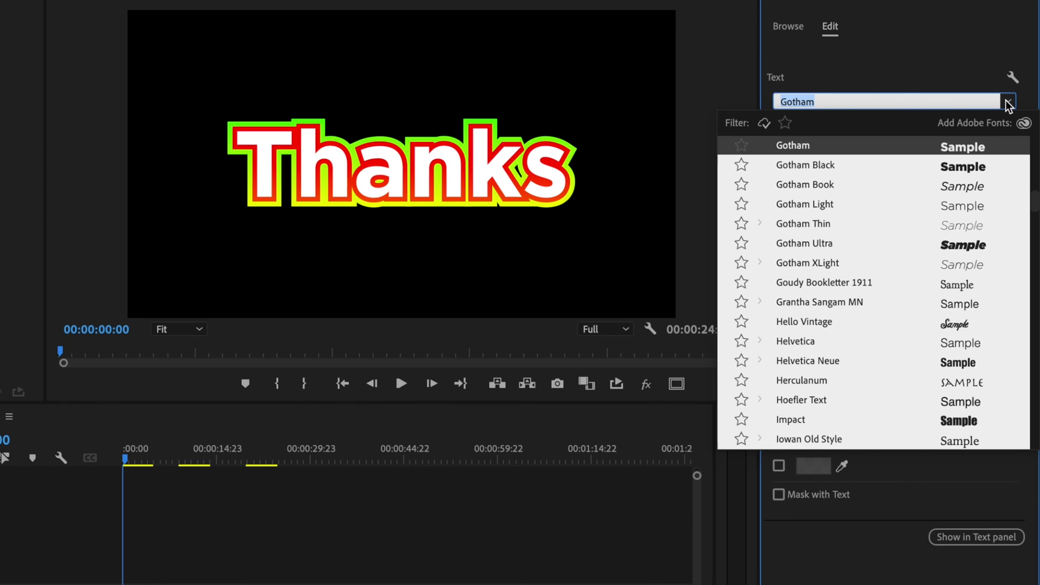
{"action": "left_click", "coordinate": [858, 205]}
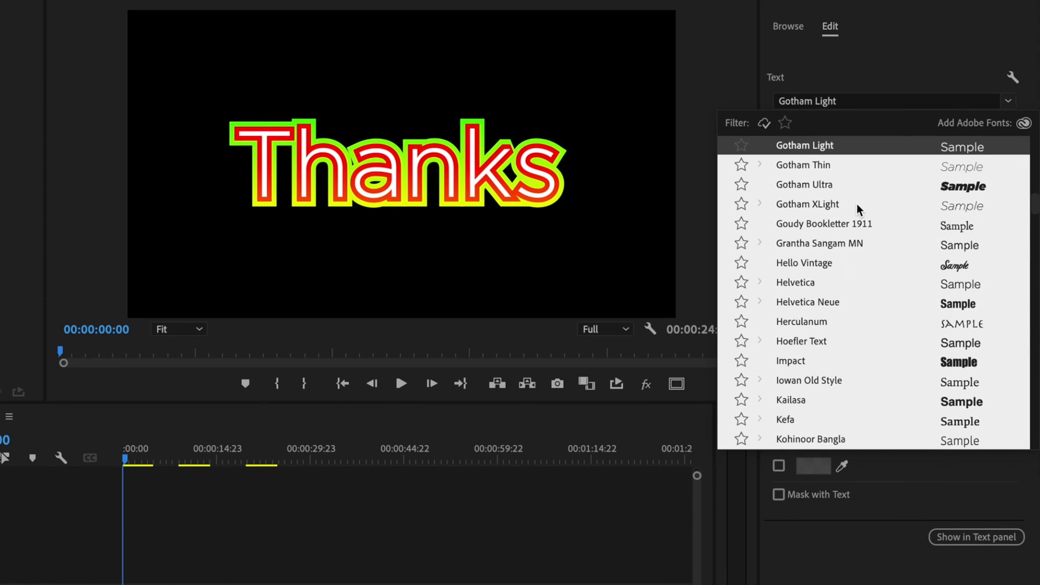
{"action": "left_click", "coordinate": [815, 295]}
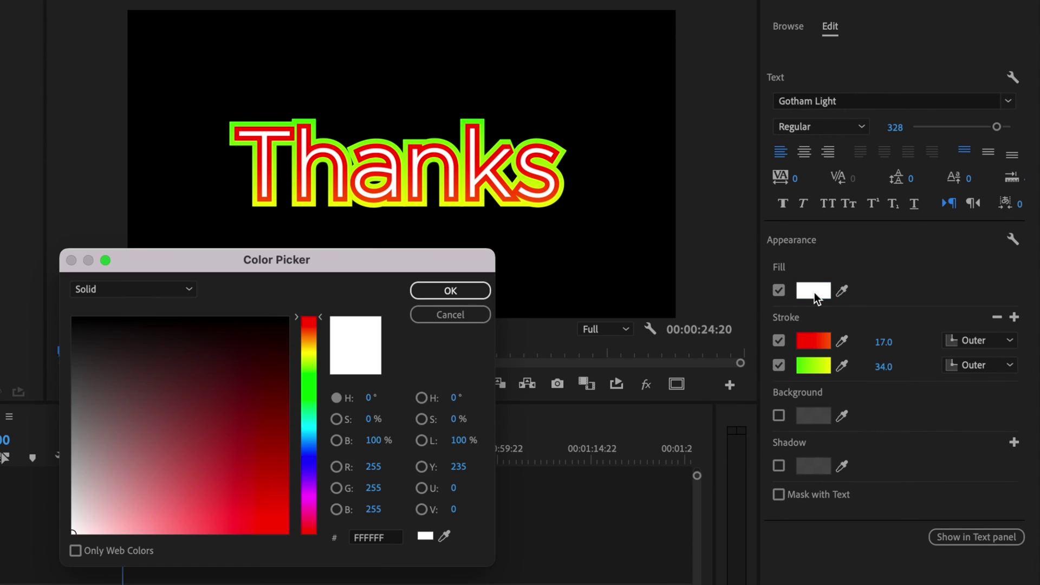
{"action": "left_click_drag", "start_coordinate": [265, 397], "coordinate": [287, 533]}
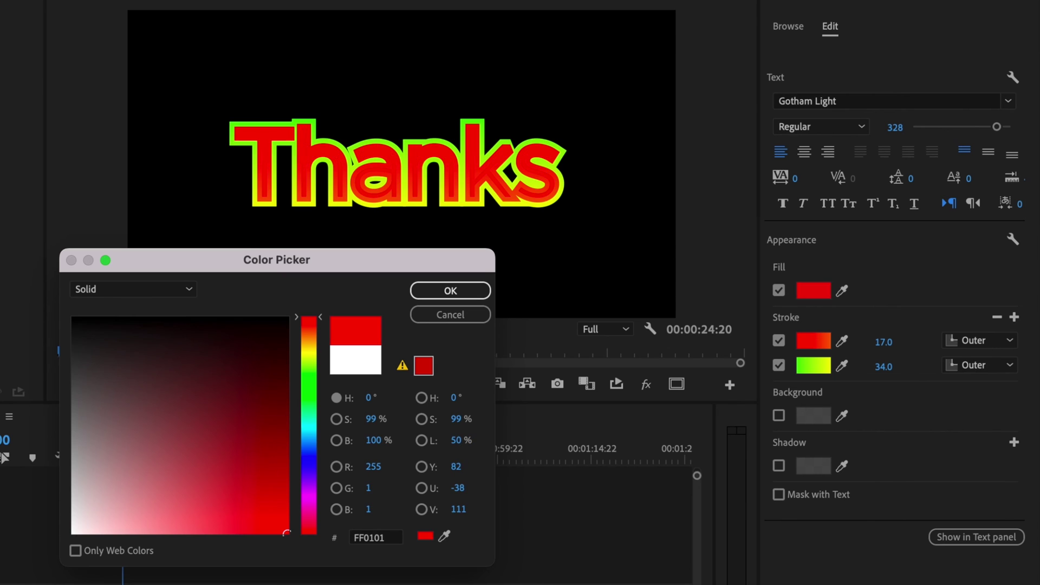
{"action": "left_click", "coordinate": [458, 292]}
Step: Enable a drop shadow instead of a background box, then select the single graphic clip
{"action": "left_click", "coordinate": [780, 417]}
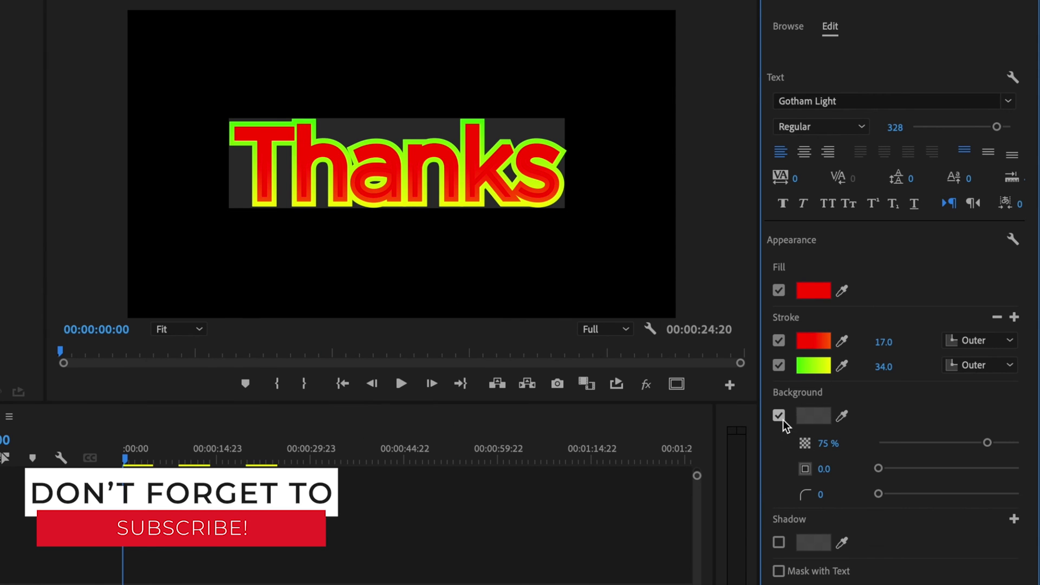
{"action": "key", "text": "ctrl+z"}
{"action": "left_click", "coordinate": [779, 466]}
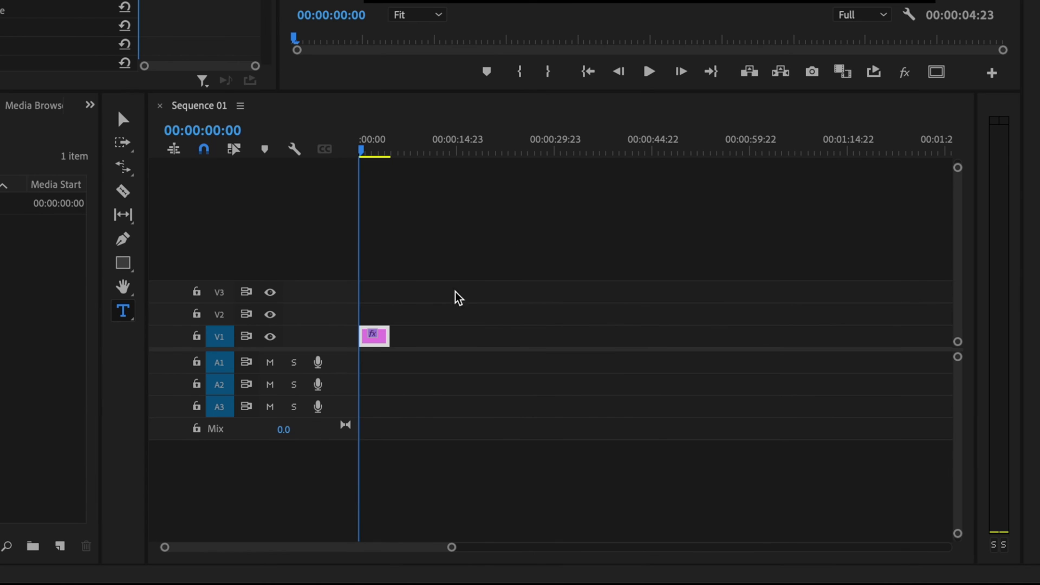
{"action": "left_click", "coordinate": [427, 476]}
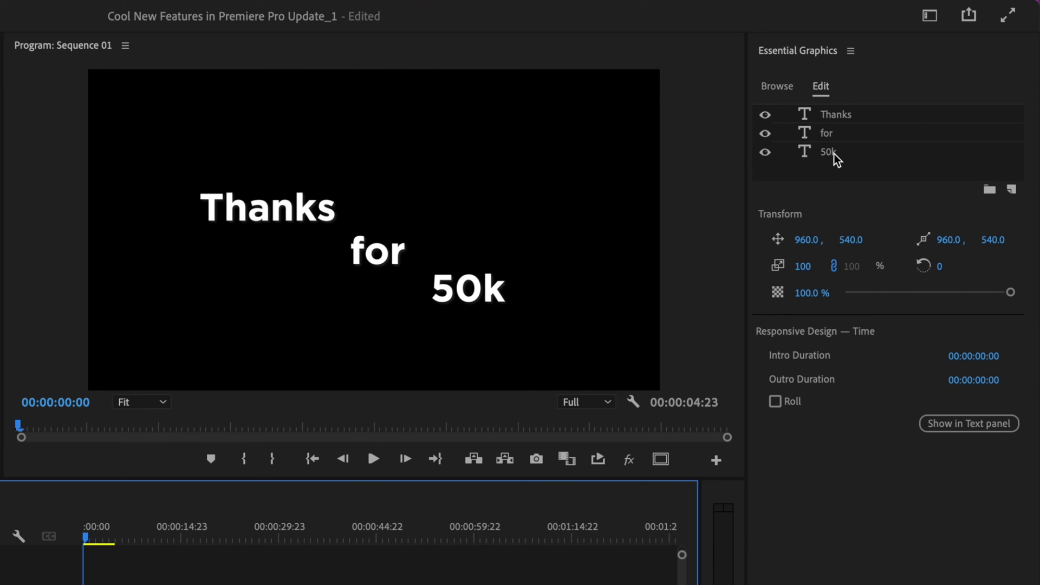
Step: Select Thanks, for and 50k, switch to Align to Selection, and bottom-align them at Y 780.7
{"action": "left_click", "coordinate": [840, 120]}
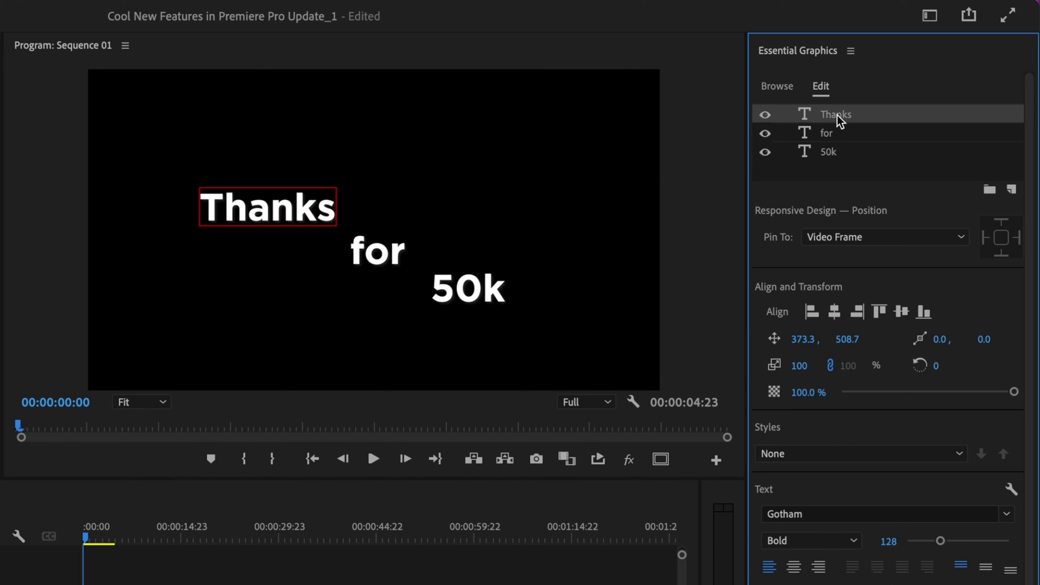
{"action": "left_click", "coordinate": [826, 154], "text": "shift"}
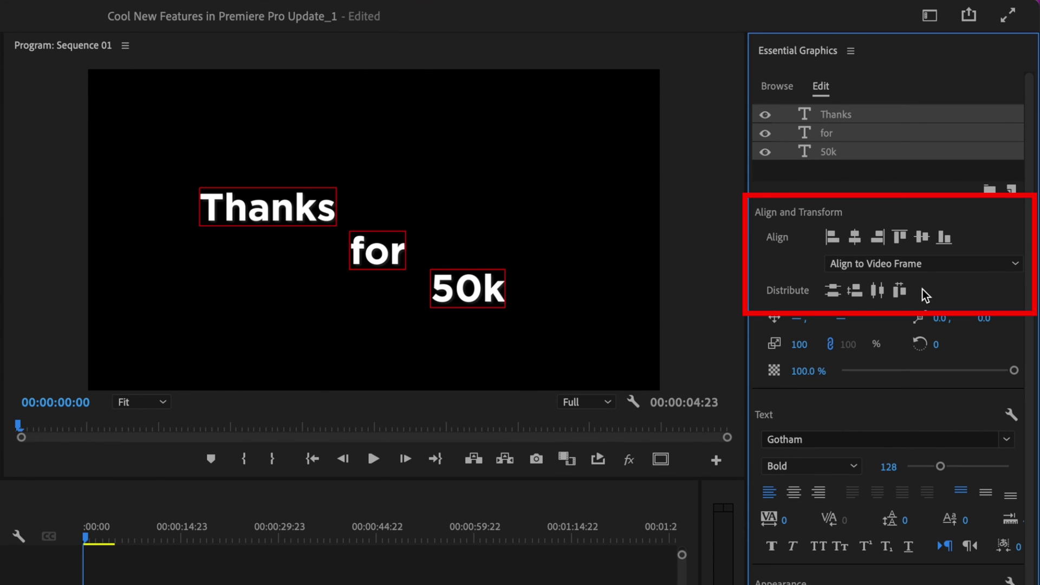
{"action": "left_click", "coordinate": [882, 264]}
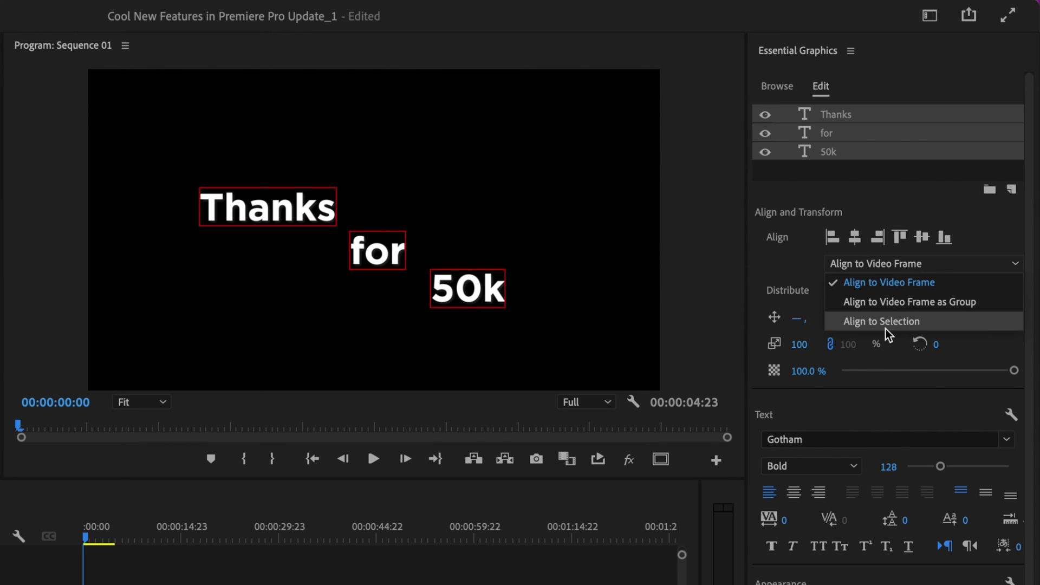
{"action": "left_click", "coordinate": [871, 326]}
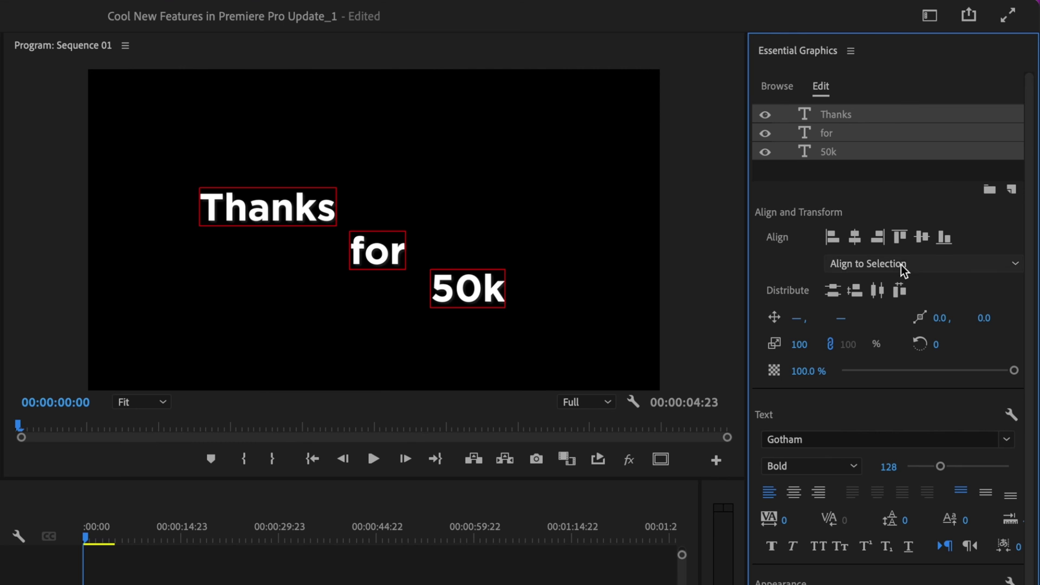
{"action": "left_click", "coordinate": [944, 238]}
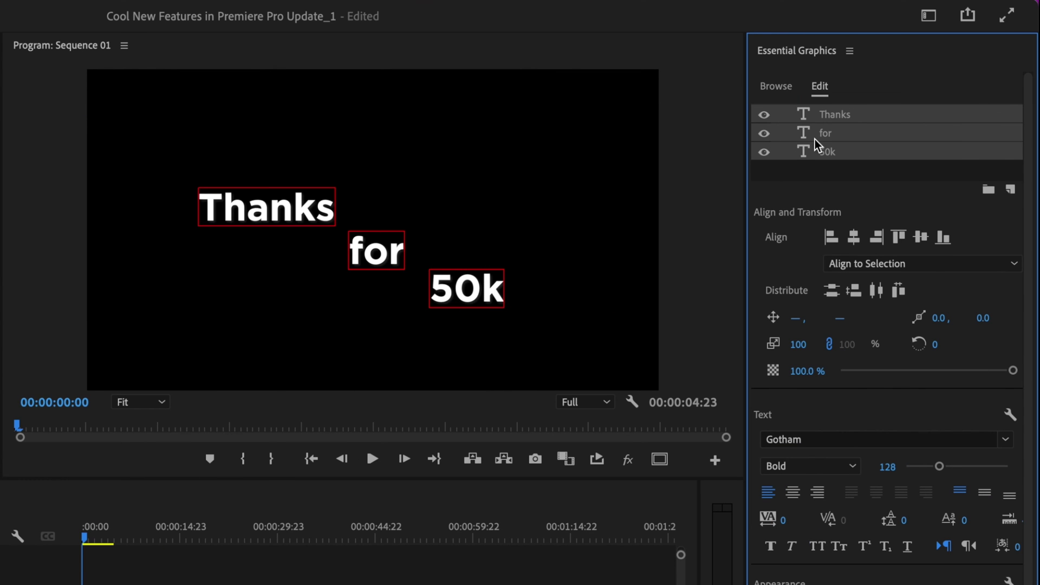
{"action": "key", "text": "ctrl+shift+b"}
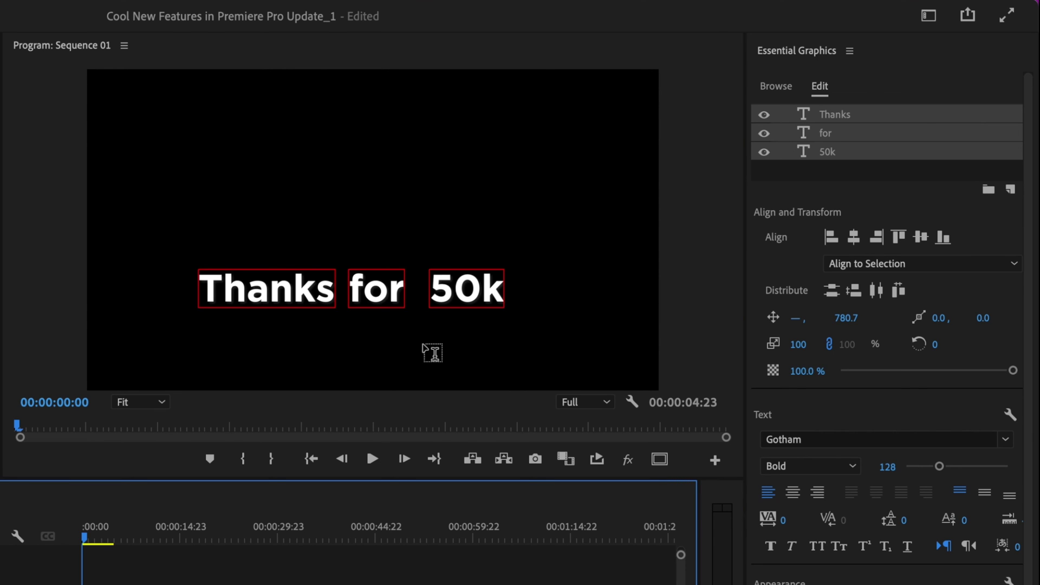
Step: Centre the words as a group in the video frame at Y 584.9 with evenly distributed spacing
{"action": "left_click", "coordinate": [854, 237]}
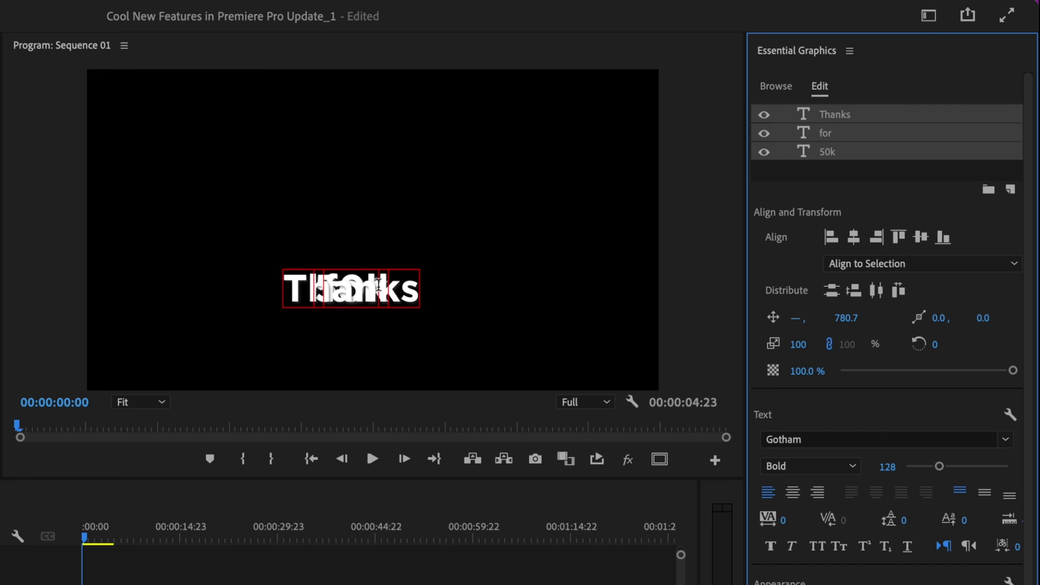
{"action": "key", "text": "ctrl+z"}
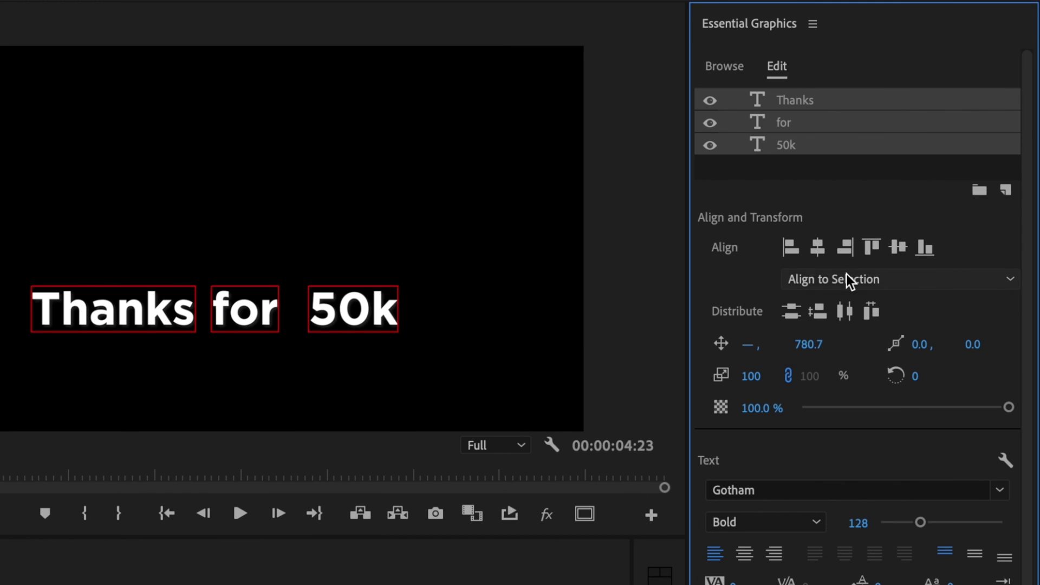
{"action": "left_click", "coordinate": [878, 263]}
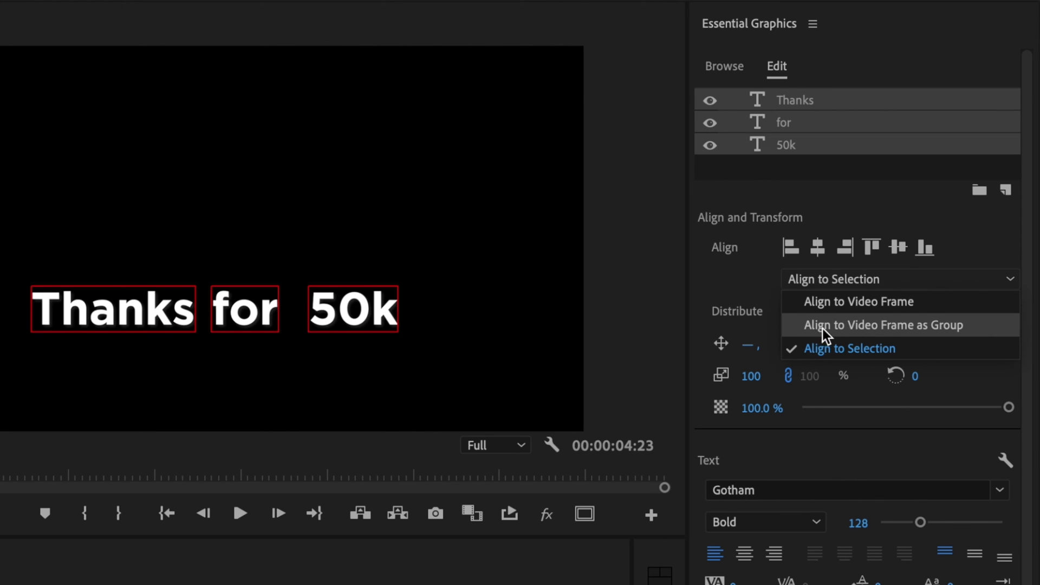
{"action": "left_click", "coordinate": [860, 327]}
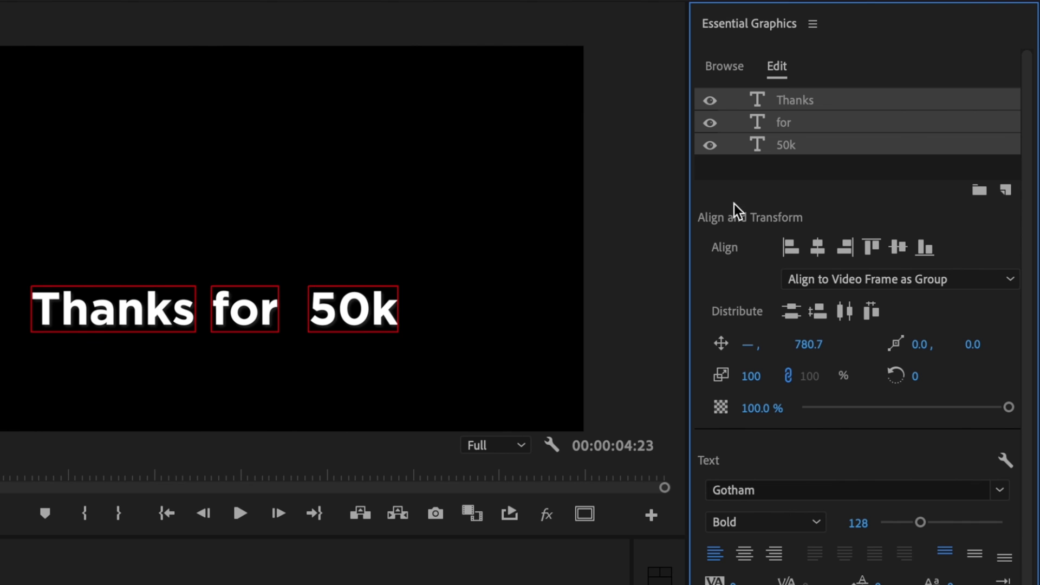
{"action": "left_click", "coordinate": [818, 247]}
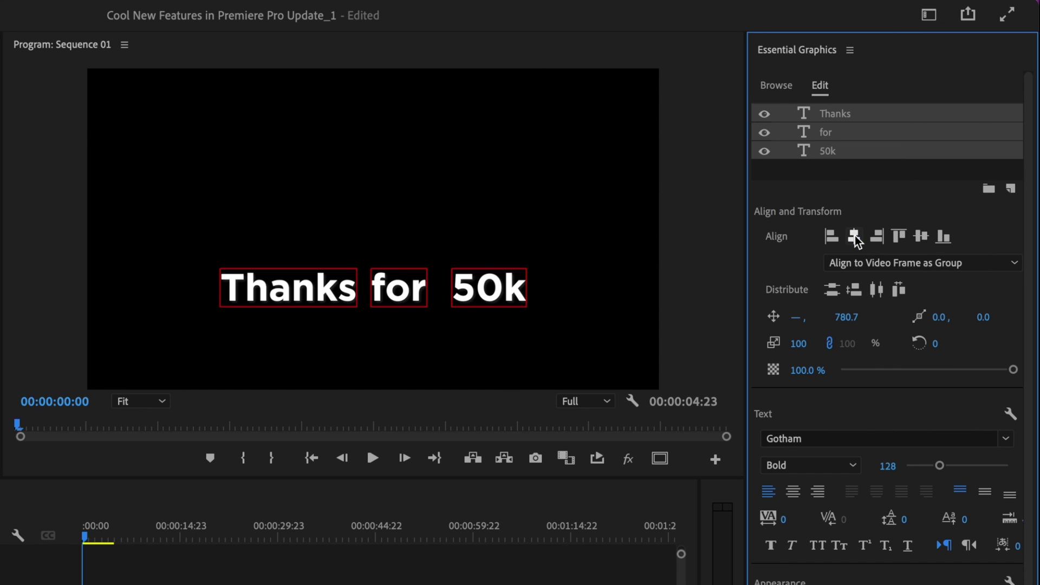
{"action": "left_click", "coordinate": [921, 236]}
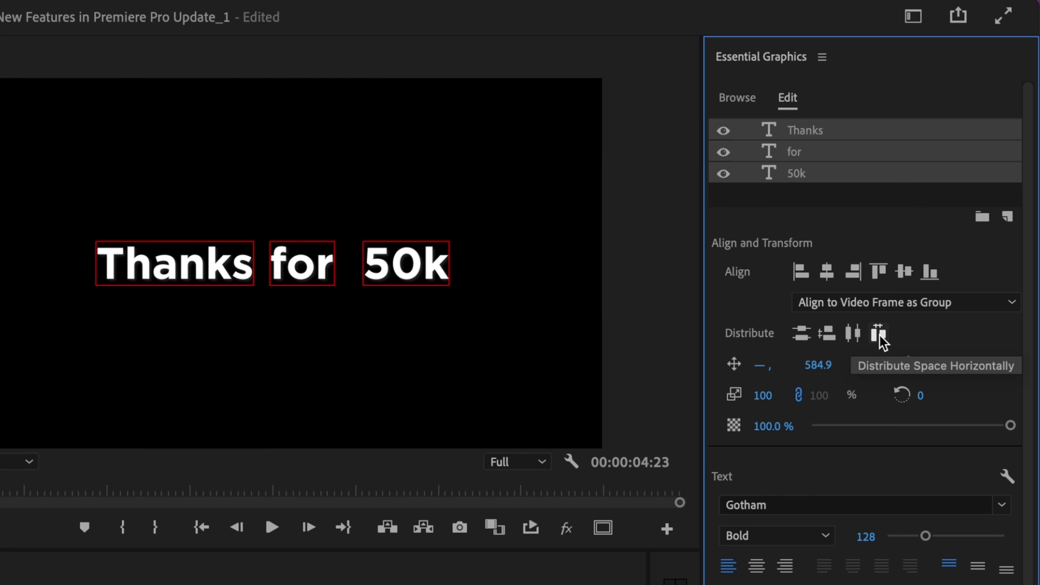
{"action": "left_click", "coordinate": [880, 336]}
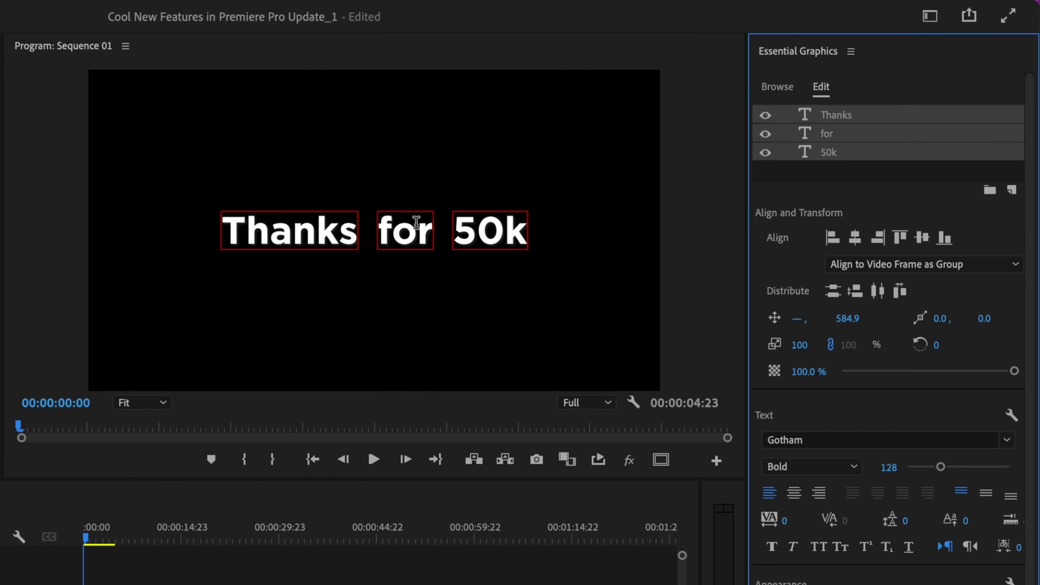